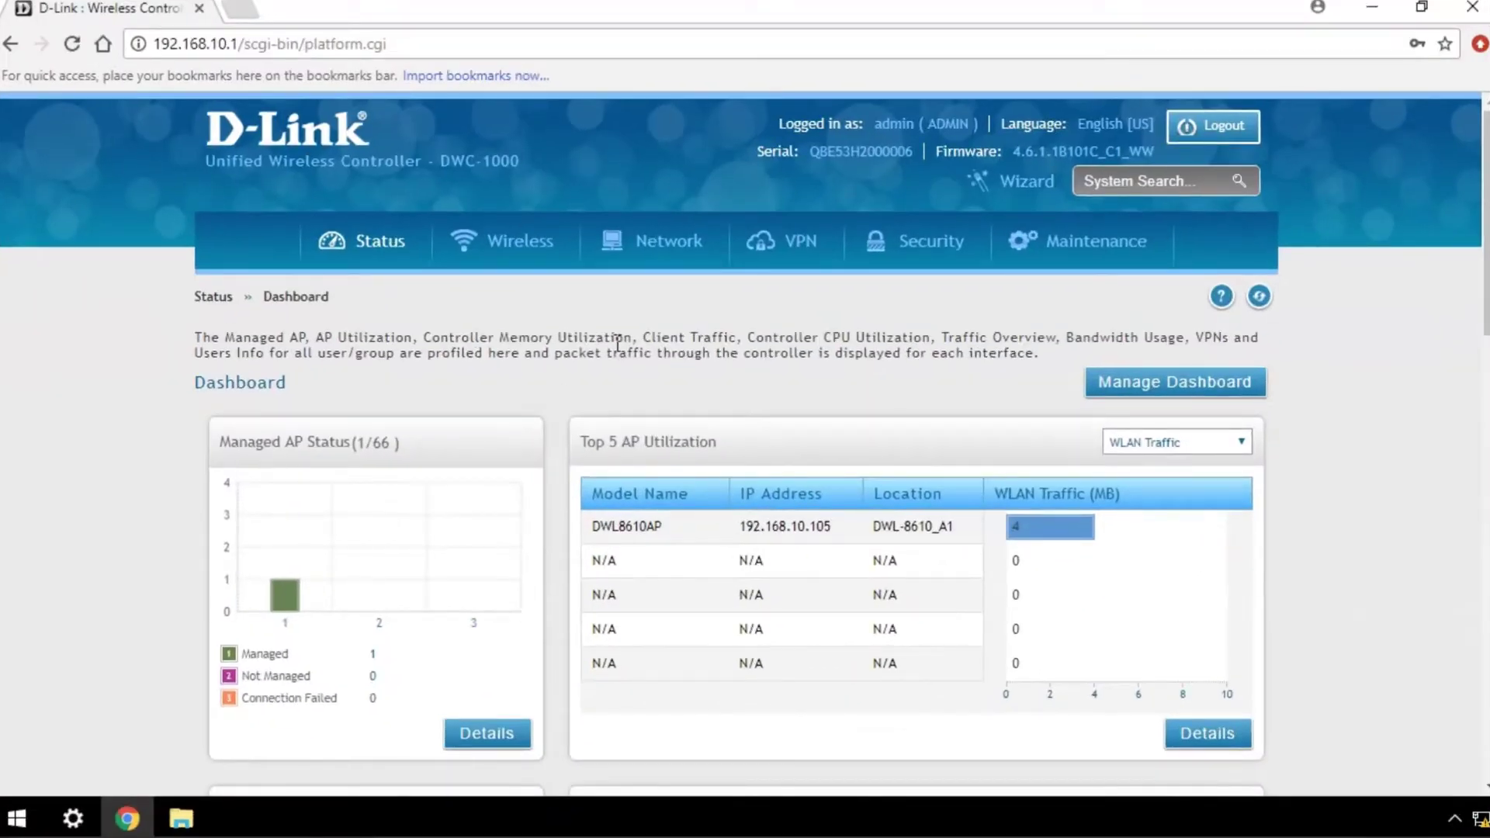
- Open the SSID Profiles list under Wireless » Access Point
left_click(536, 244)
left_click(480, 410)
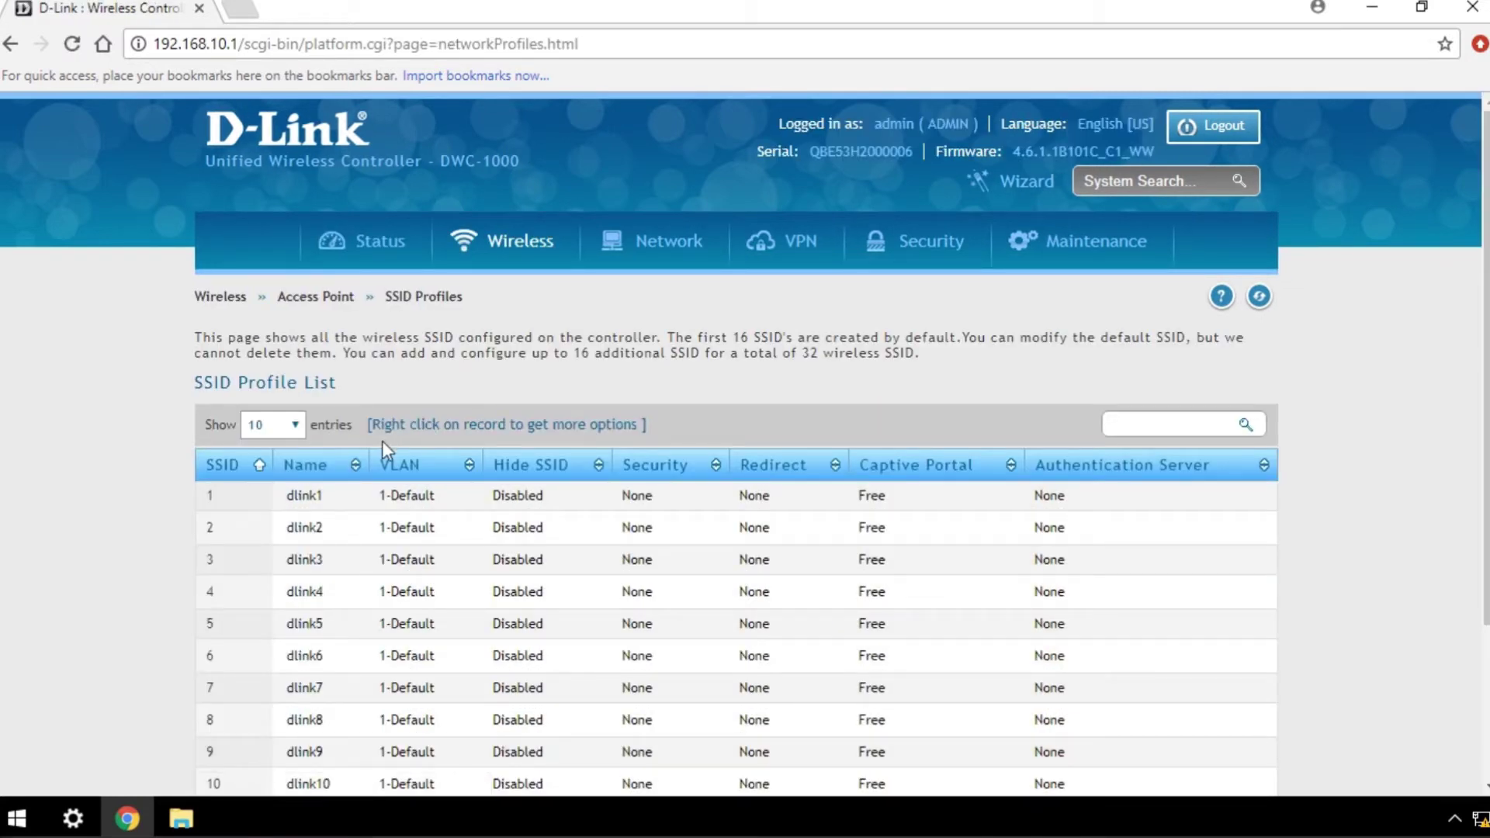
scroll(383, 441, "down", 4)
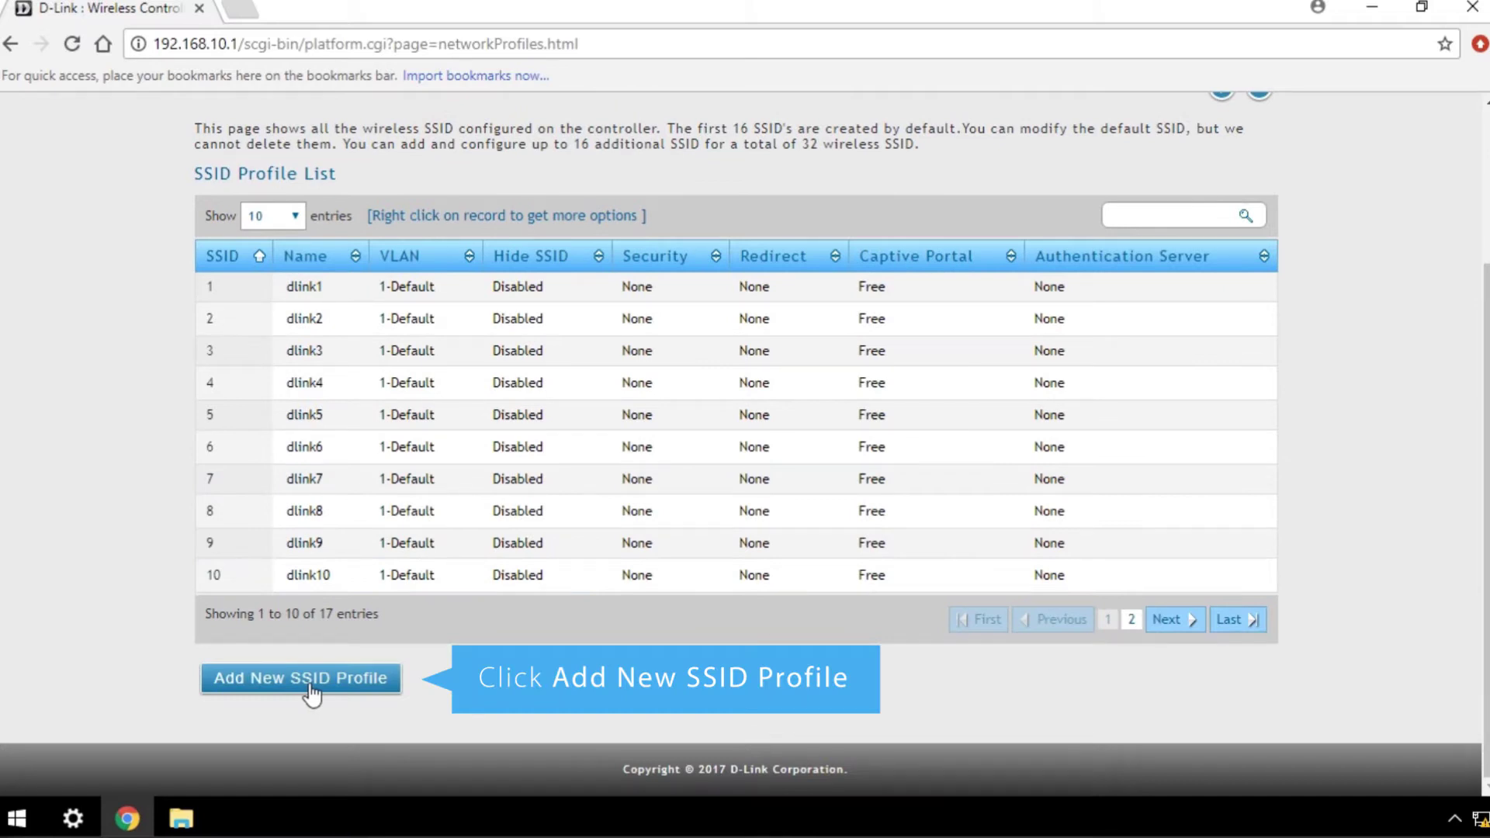
- Add SSID profile Dlink-MacAuth with VLAN 10 and Local MAC authentication, then save
left_click(311, 692)
left_click(679, 237)
type("Dlink-Mac")
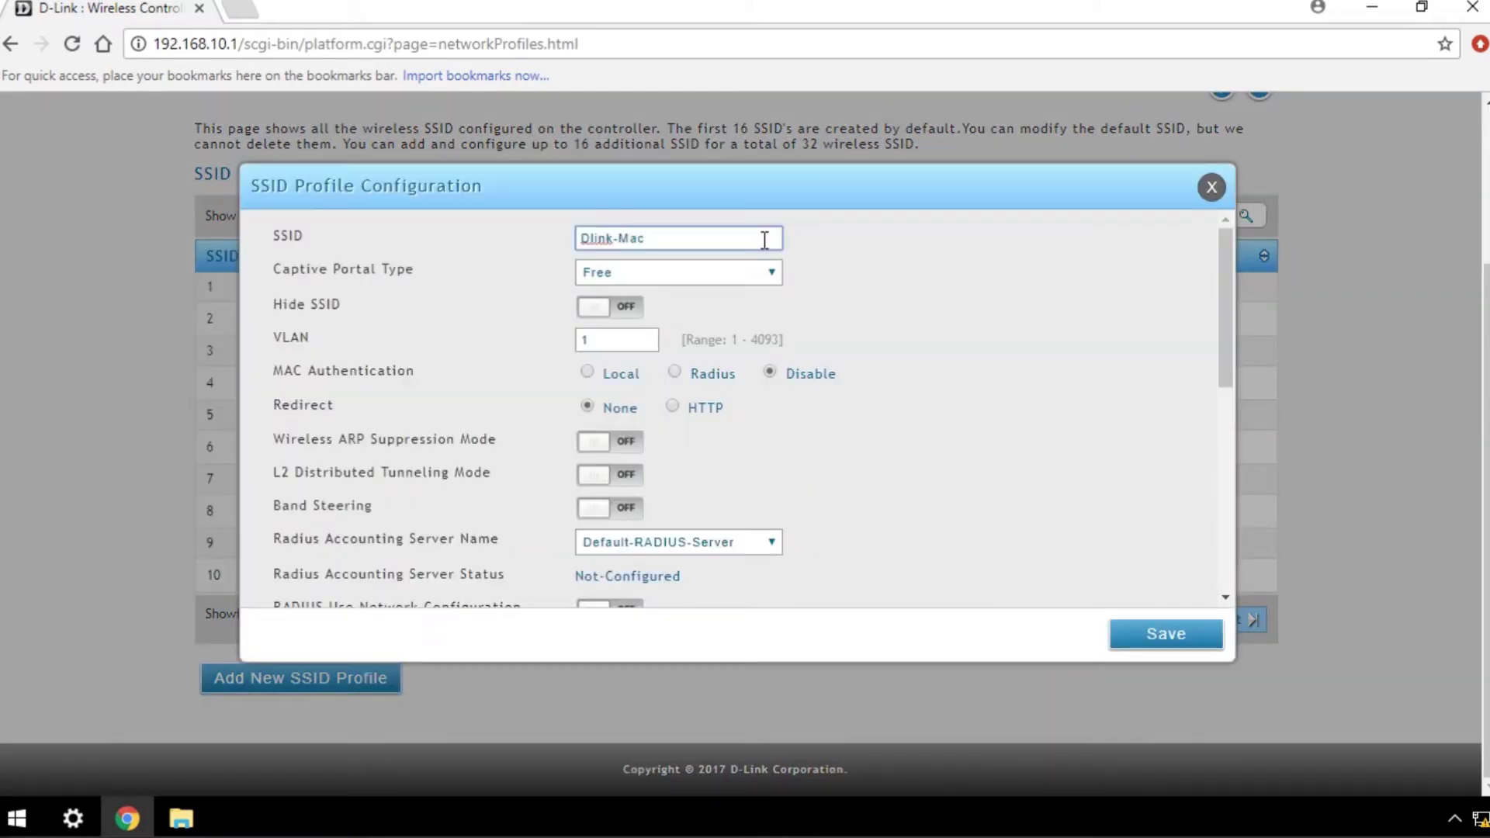
type("Auth")
double_click(615, 339)
type("10")
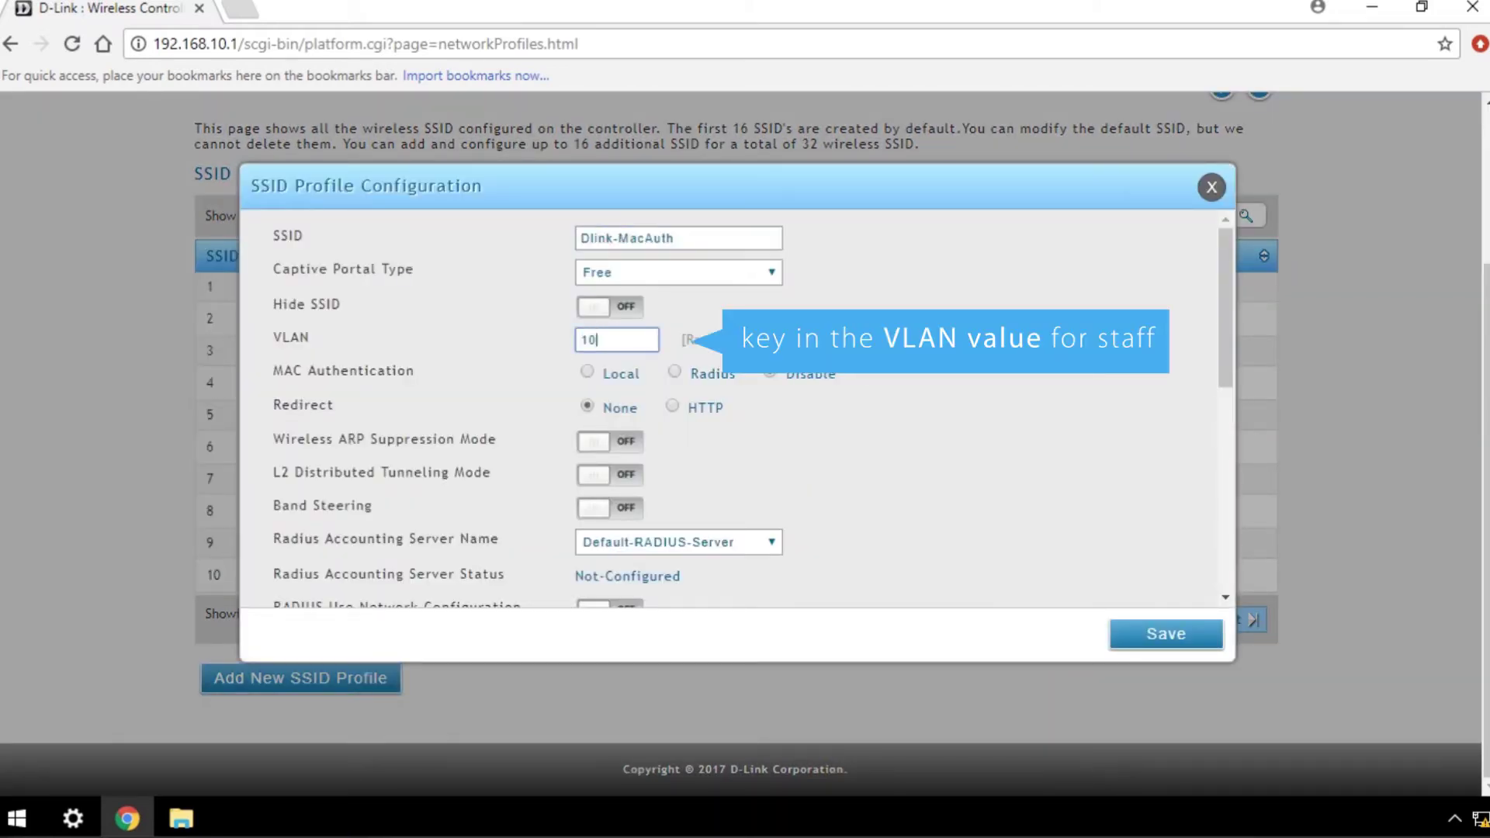
left_click(587, 373)
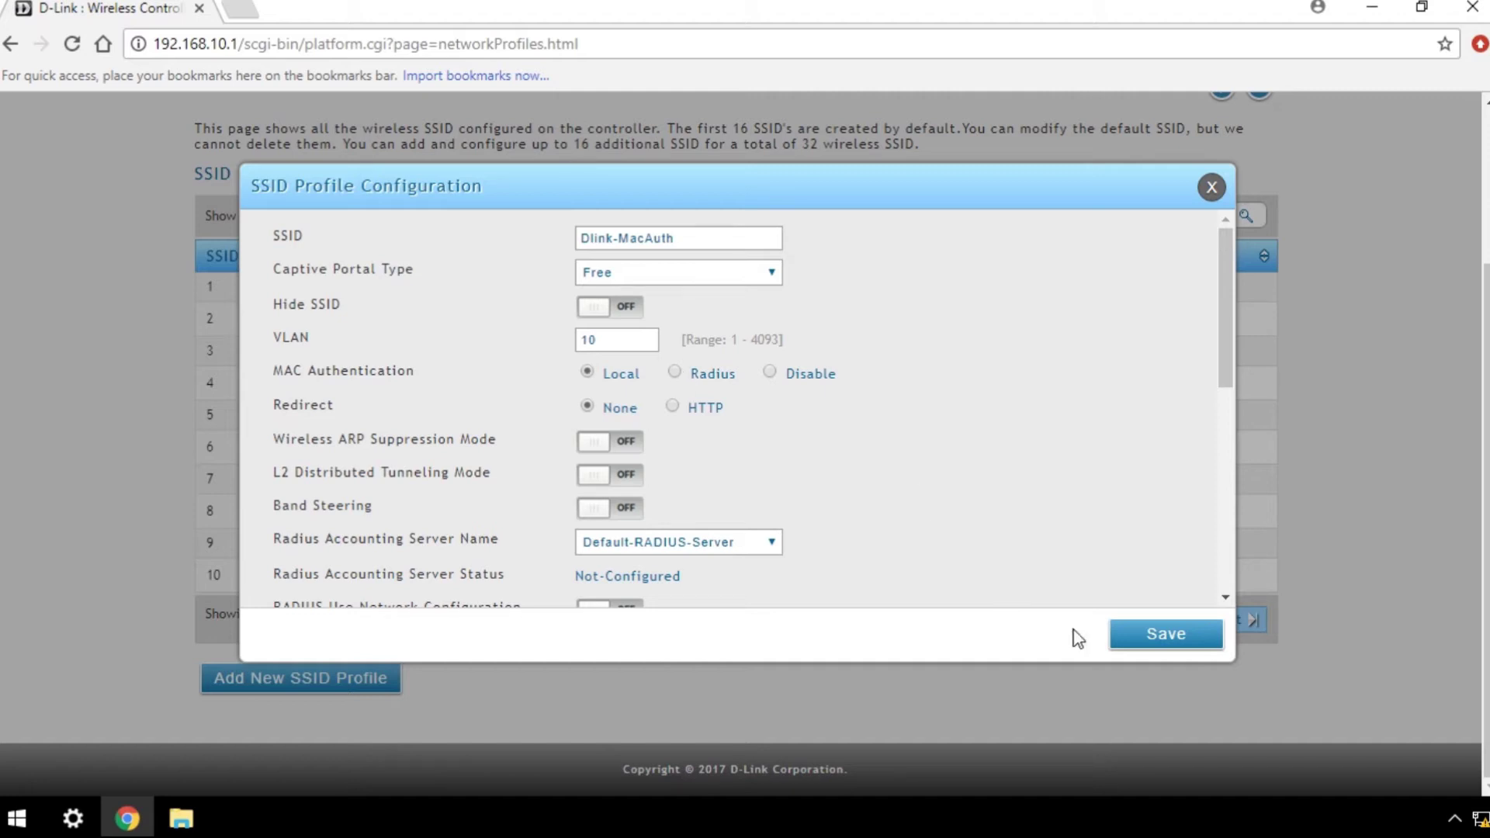
left_click(1164, 633)
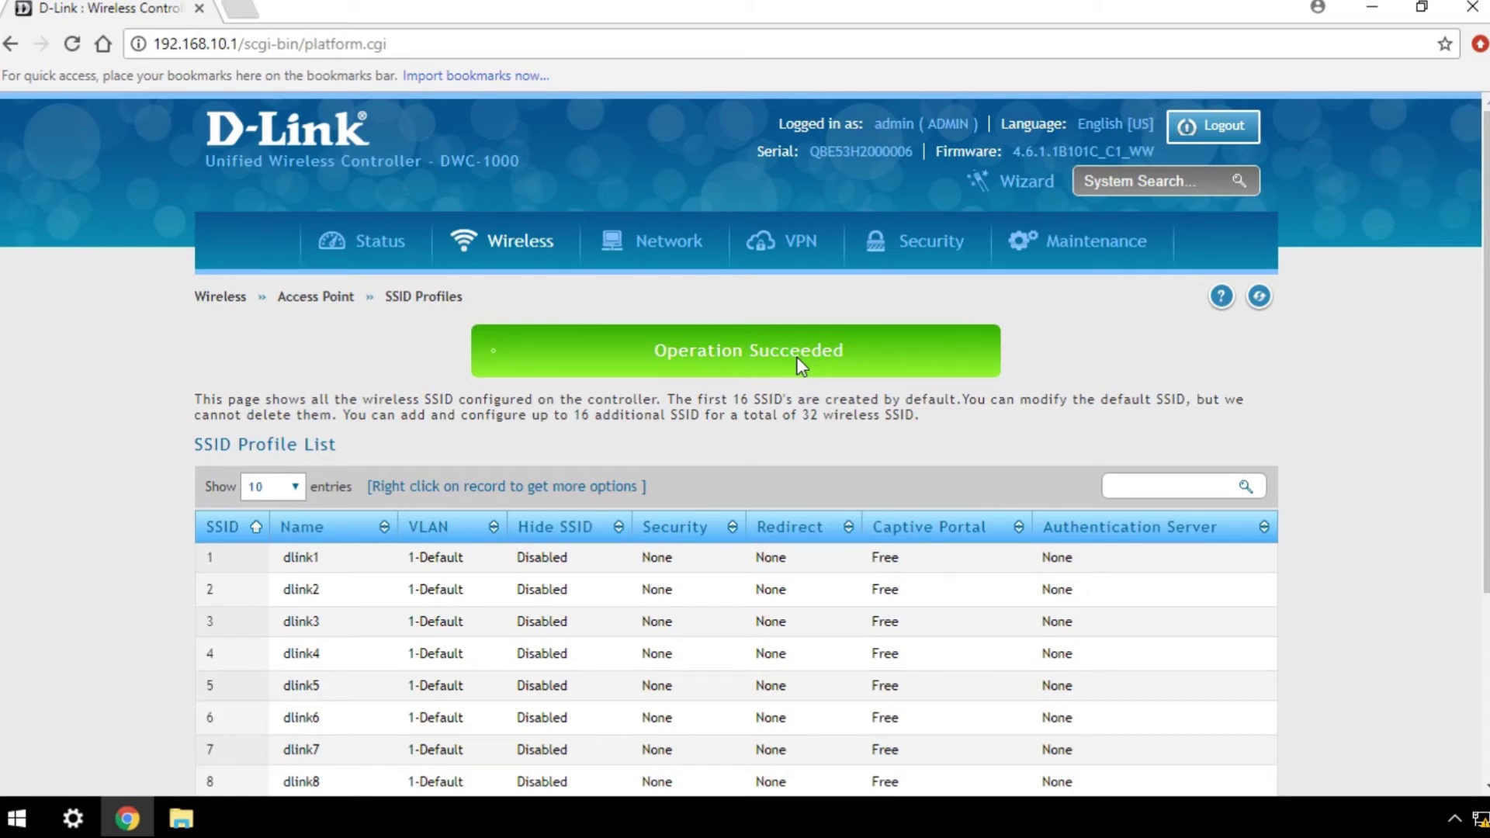
mouse_move(512, 240)
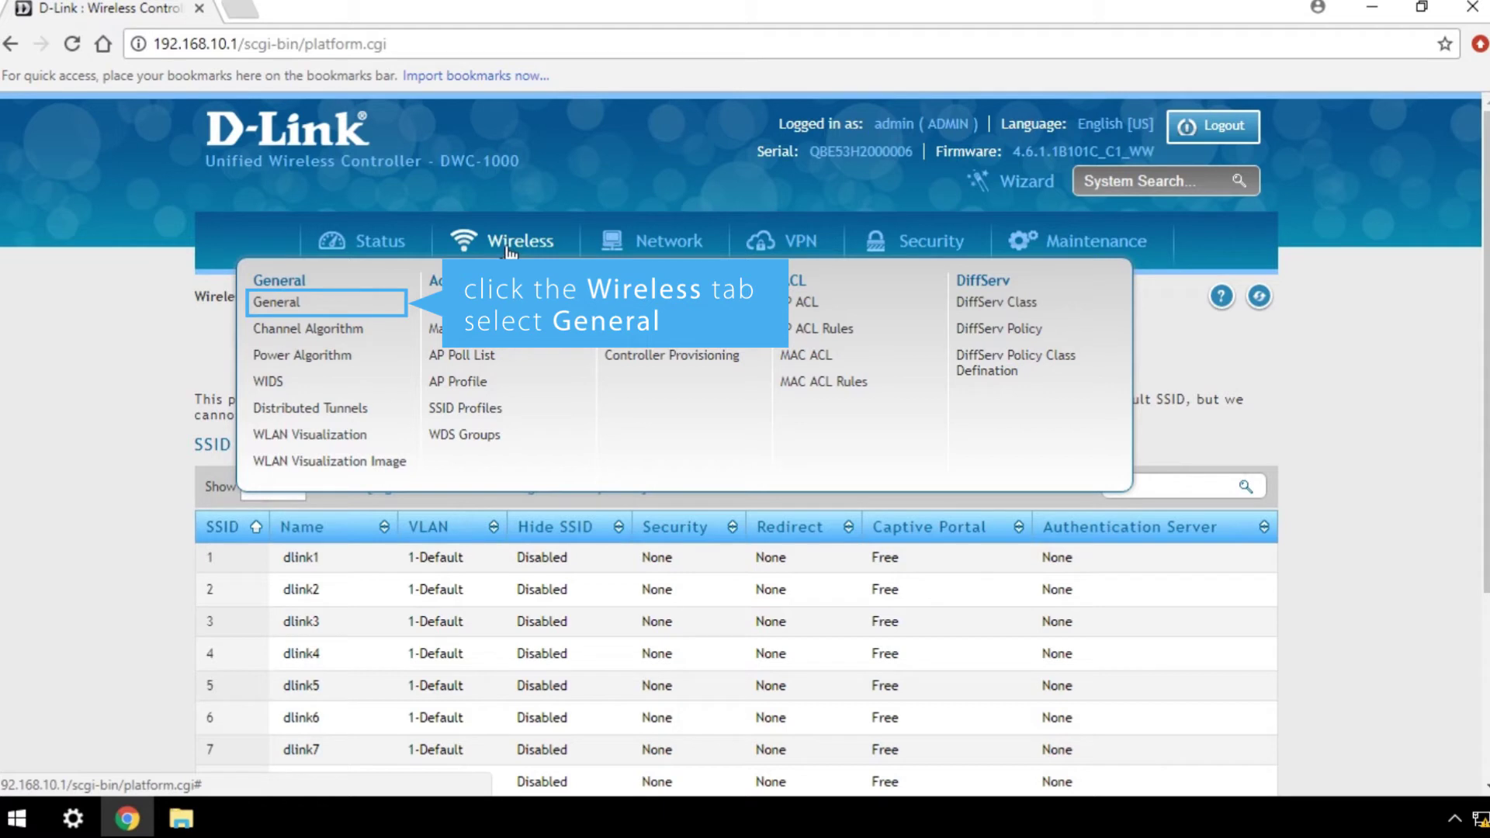
- Open Wireless » General to confirm White-list client MAC authentication mode
left_click(276, 302)
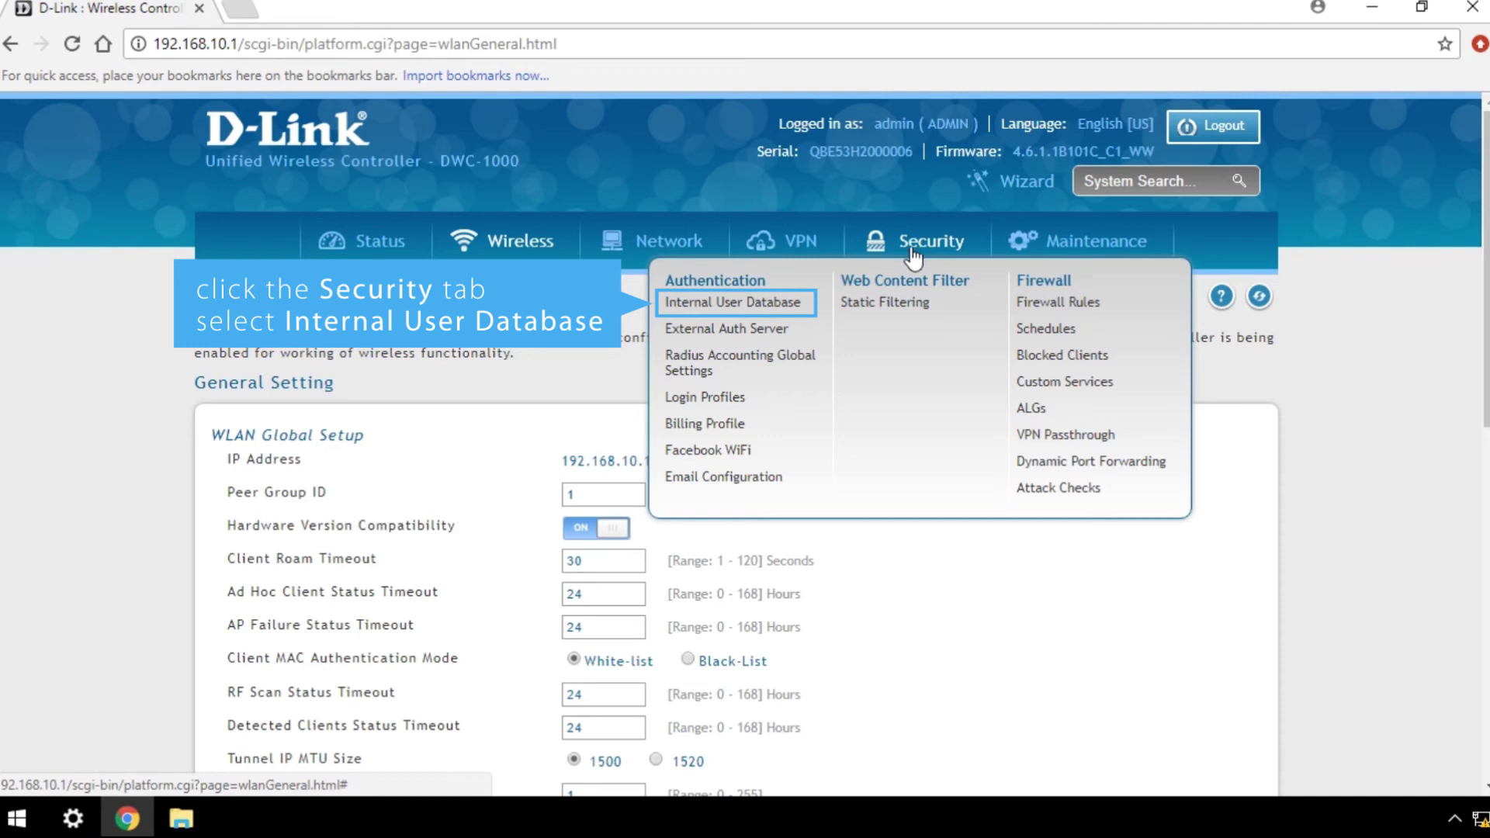
- Open the MAC Authentication tab of the Internal User Database
left_click(725, 306)
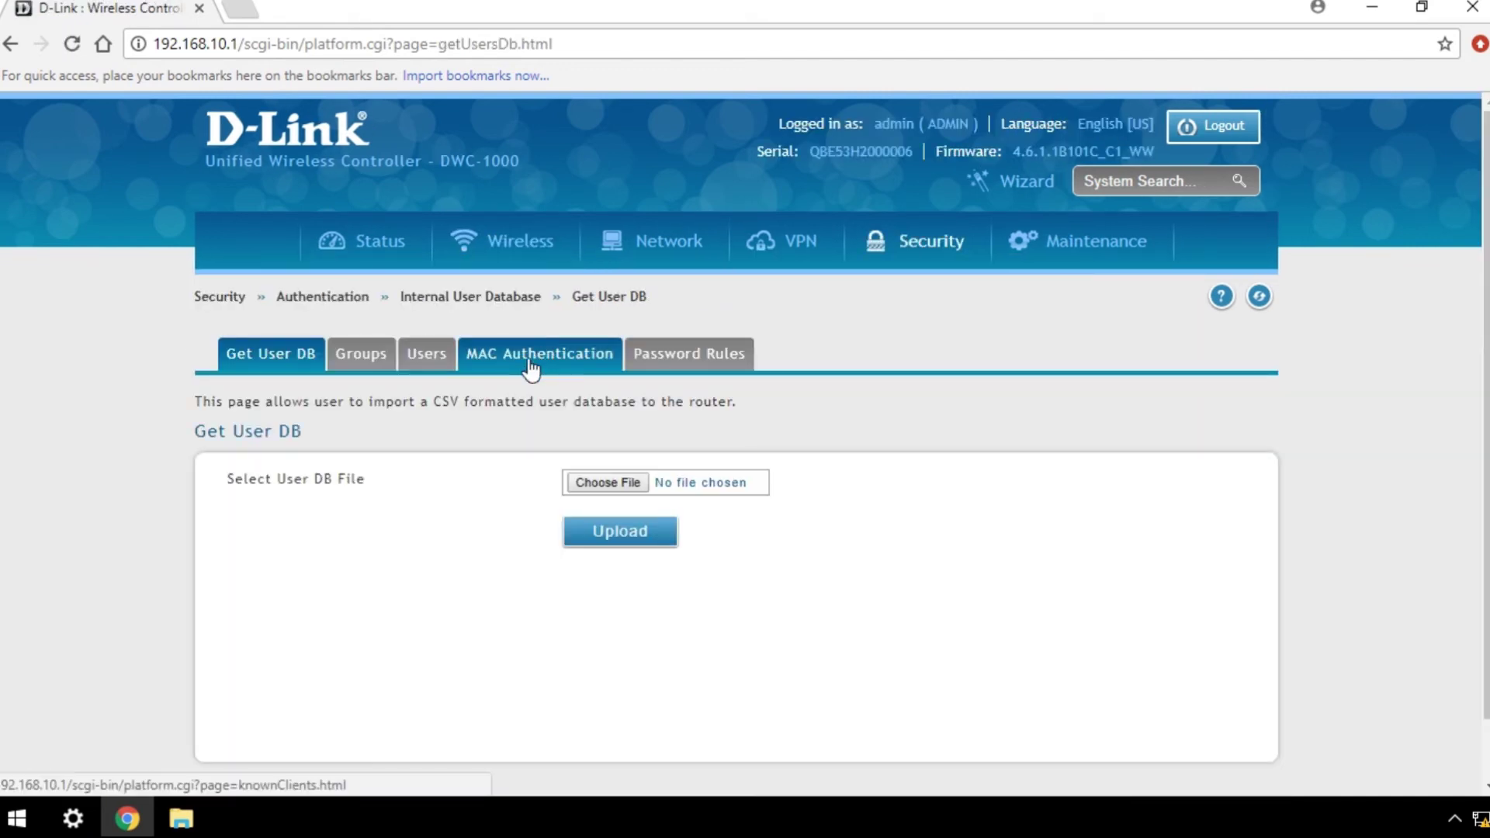
left_click(535, 353)
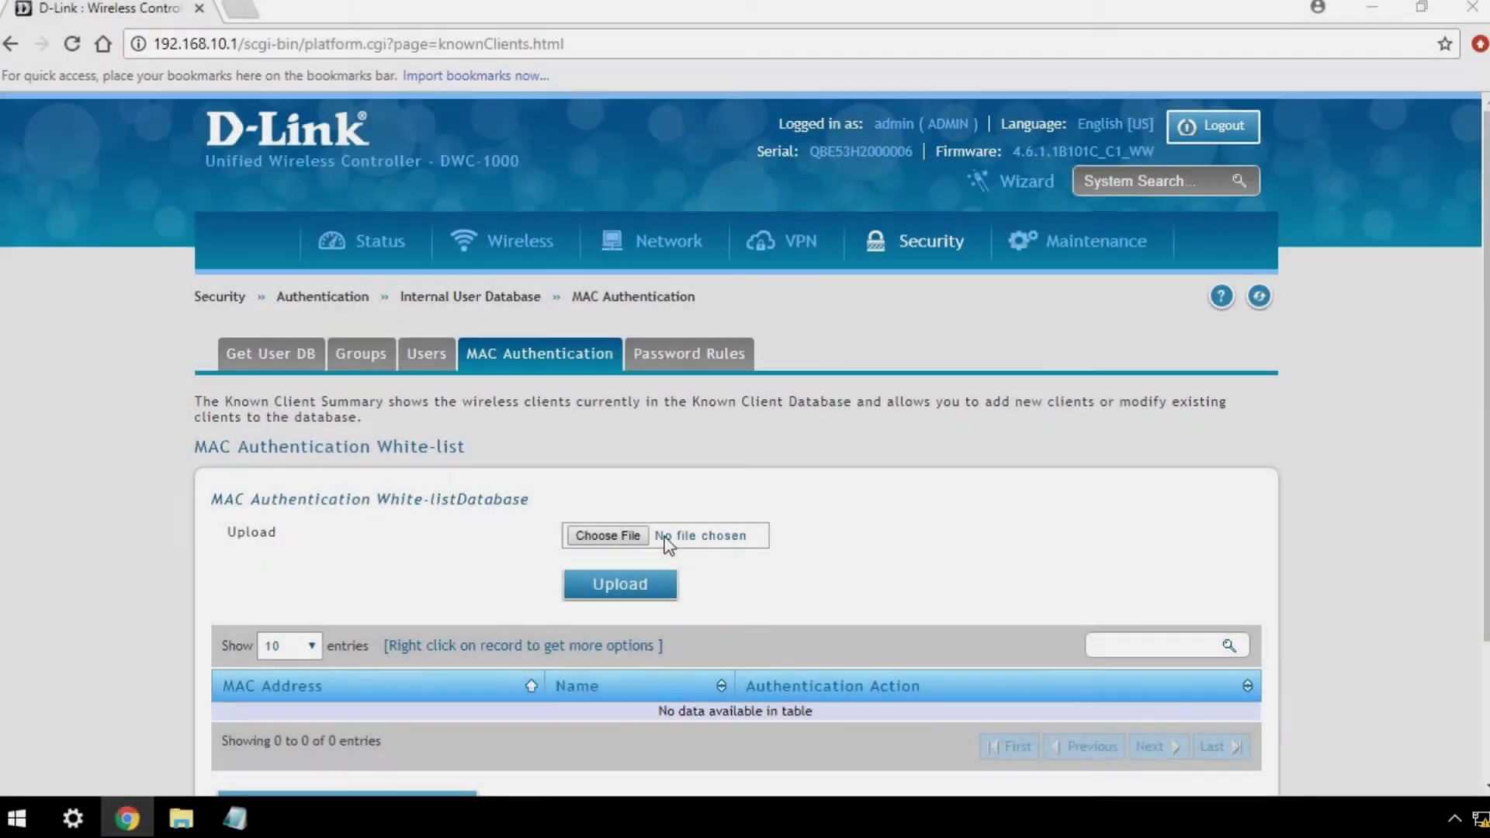
- Upload Mac_list-1.csv from the Desktop to the MAC white-list
left_click(665, 537)
left_click(408, 186)
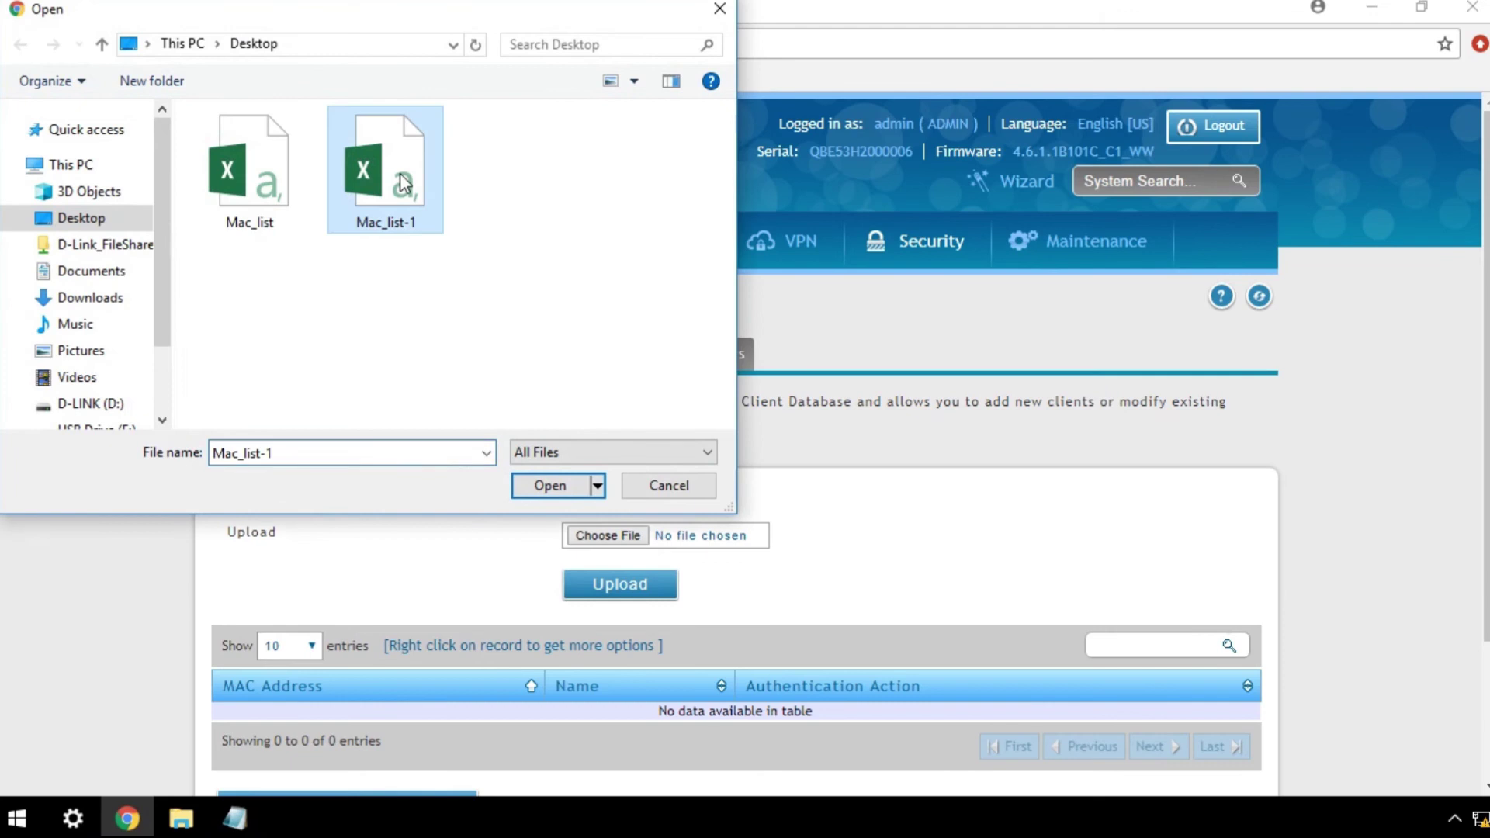
left_click(557, 486)
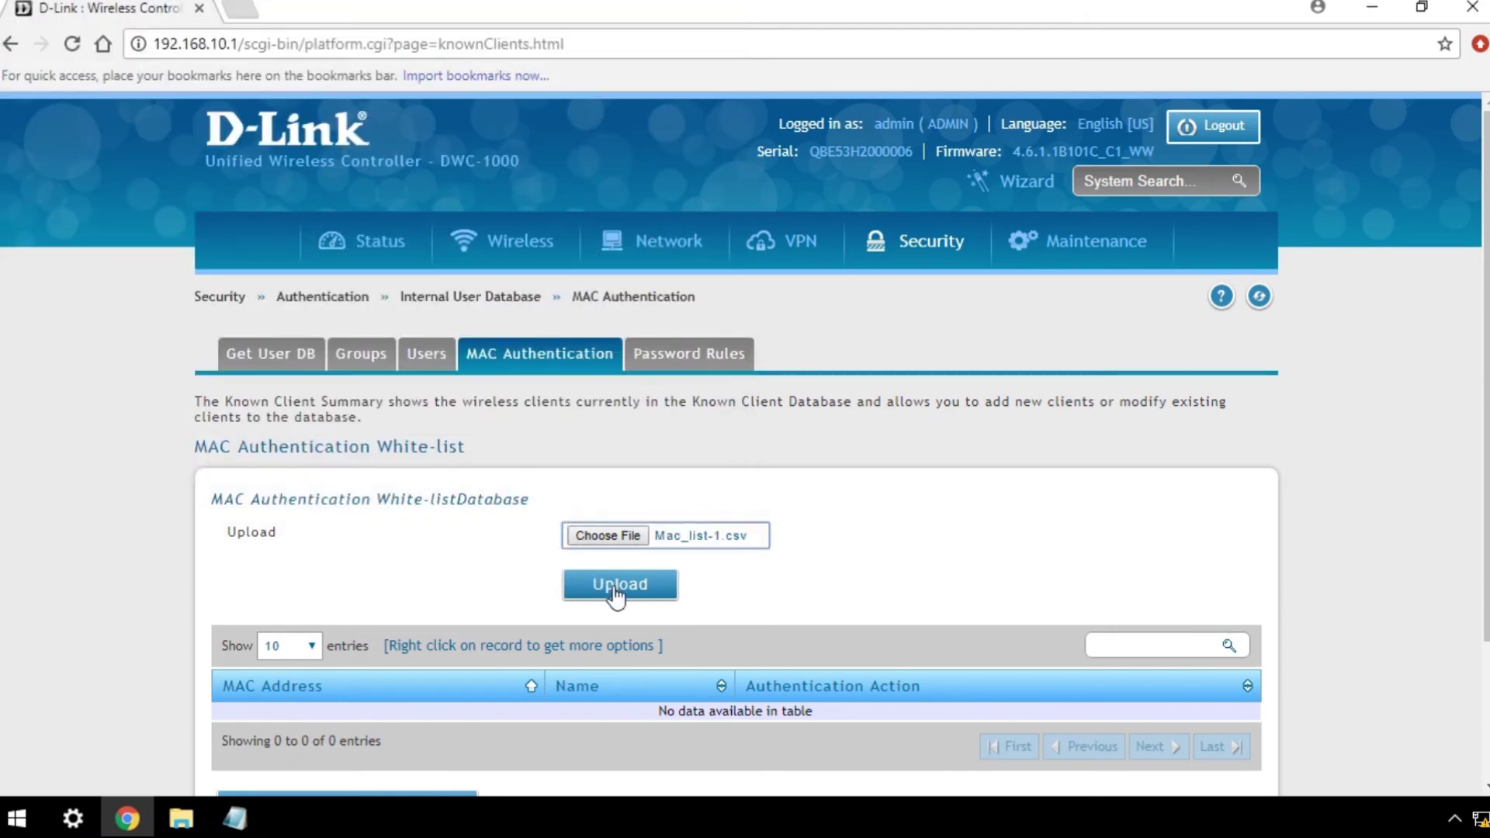
left_click(620, 582)
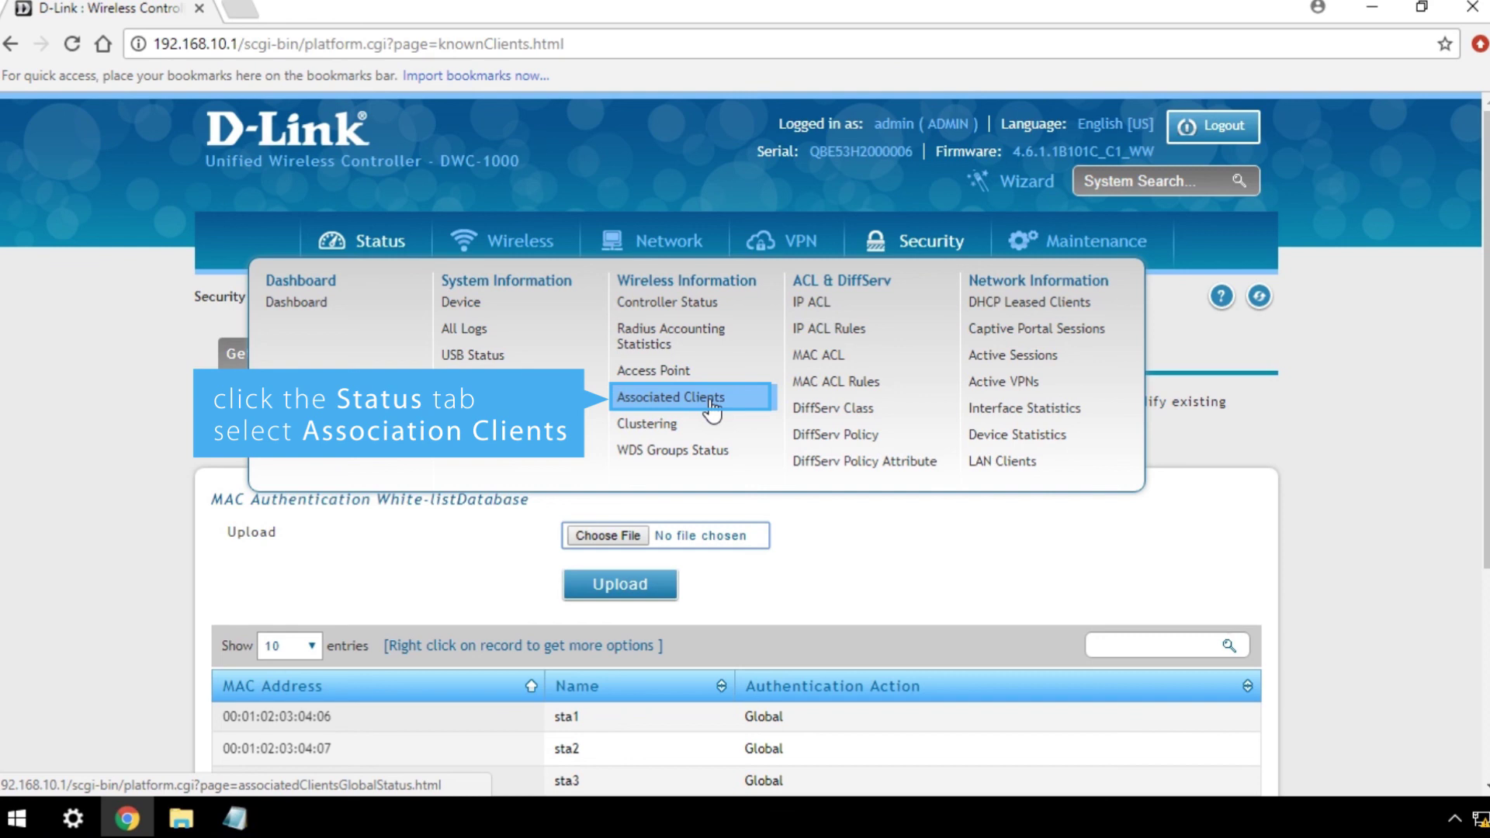
- Open the Detected Clients tab under Status » Associated Clients
left_click(713, 404)
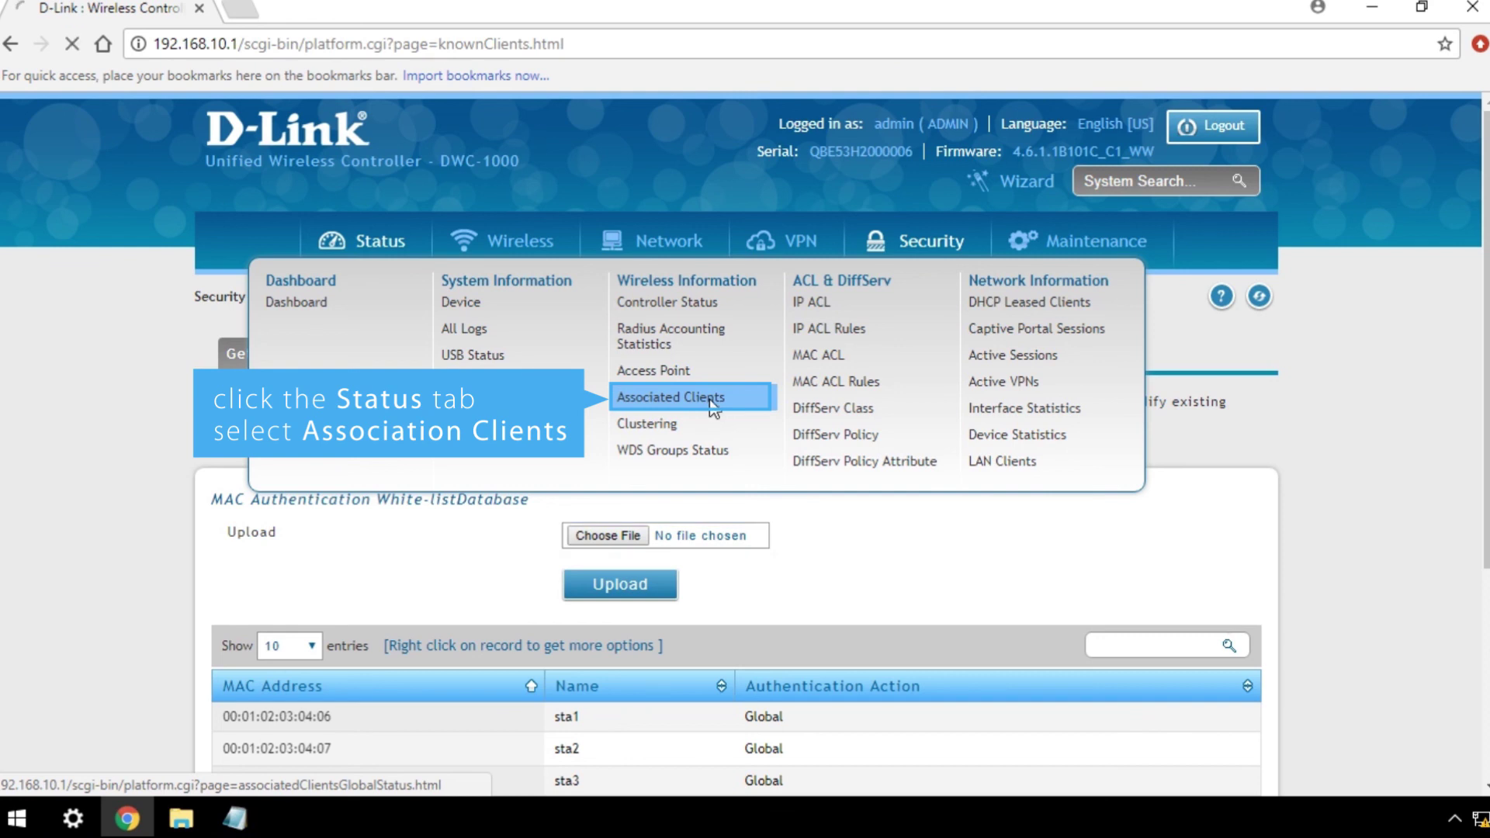
left_click(638, 353)
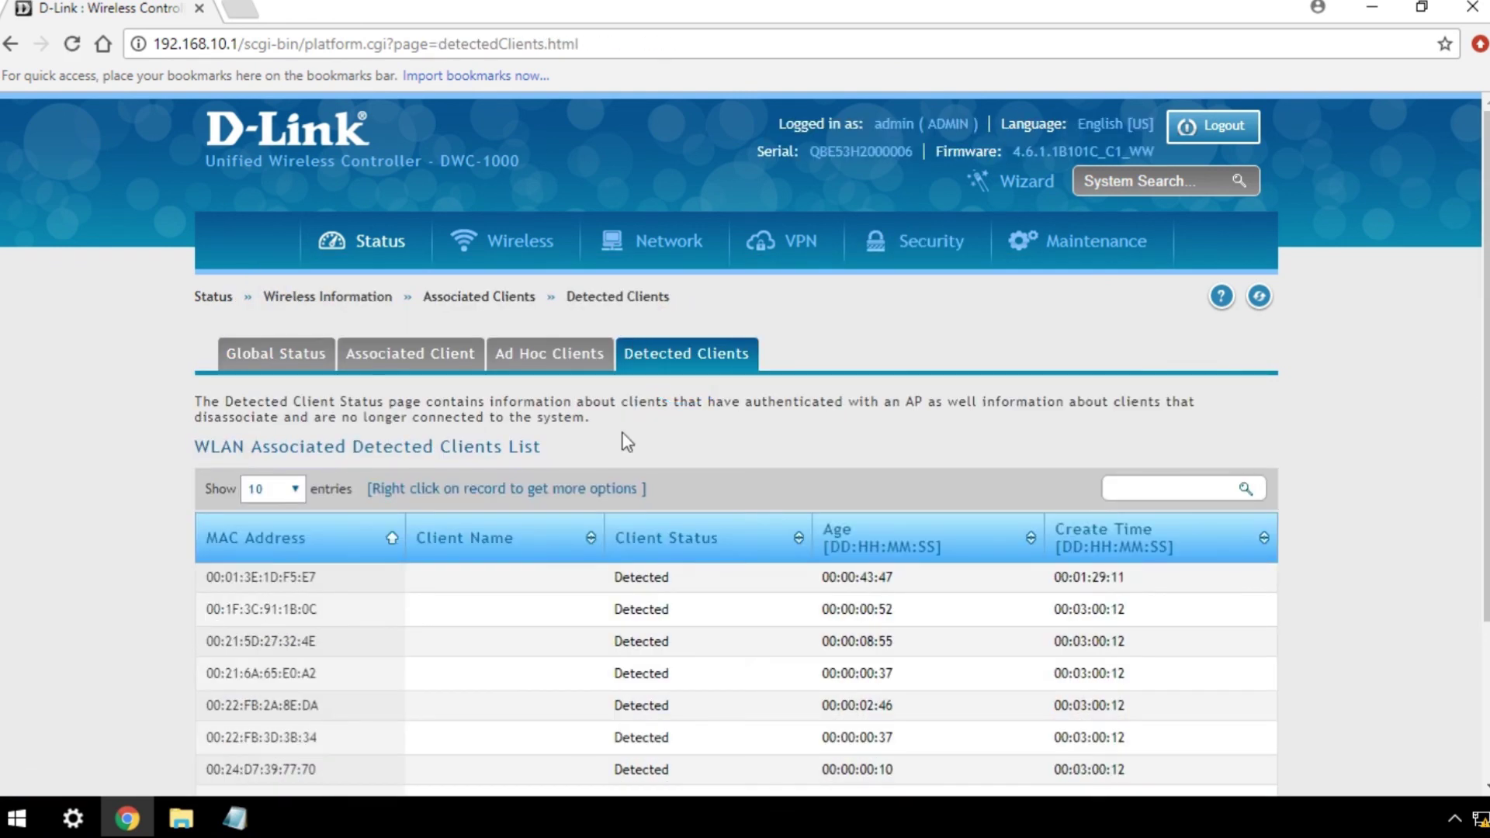